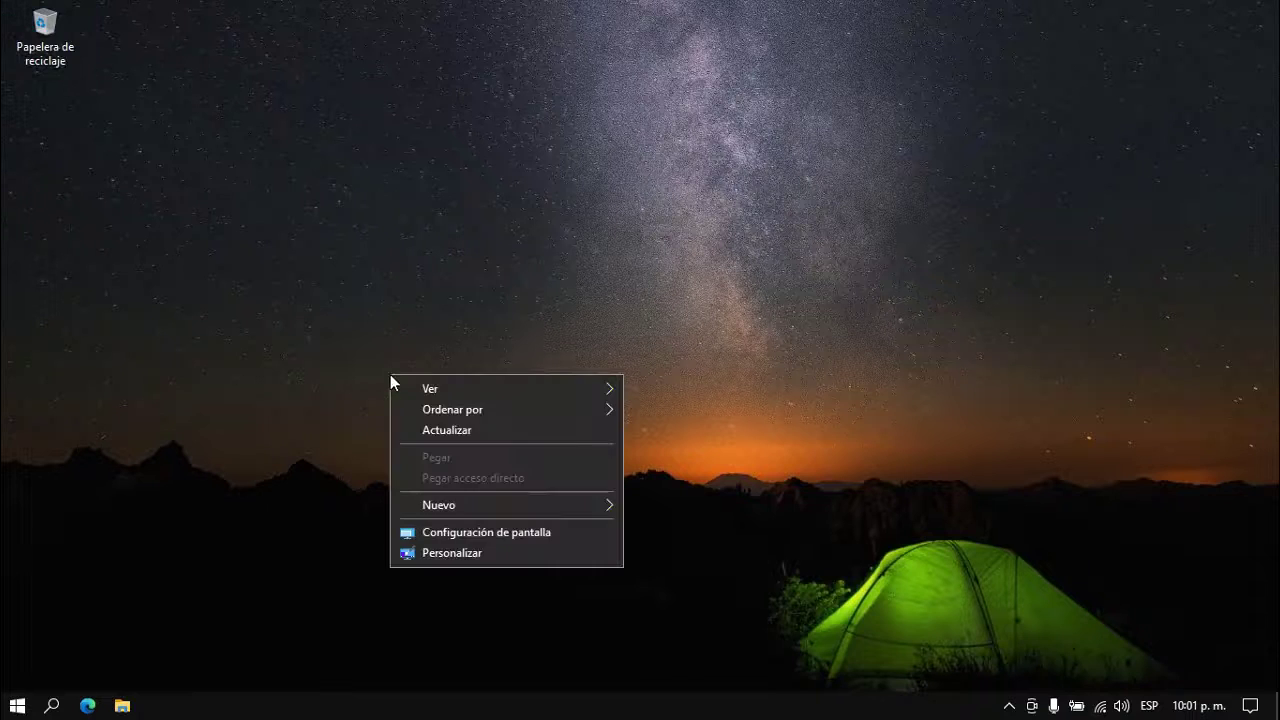
Open AMD Radeon Software from the installed programs and go to its global graphics settings.
left_click(132, 362)
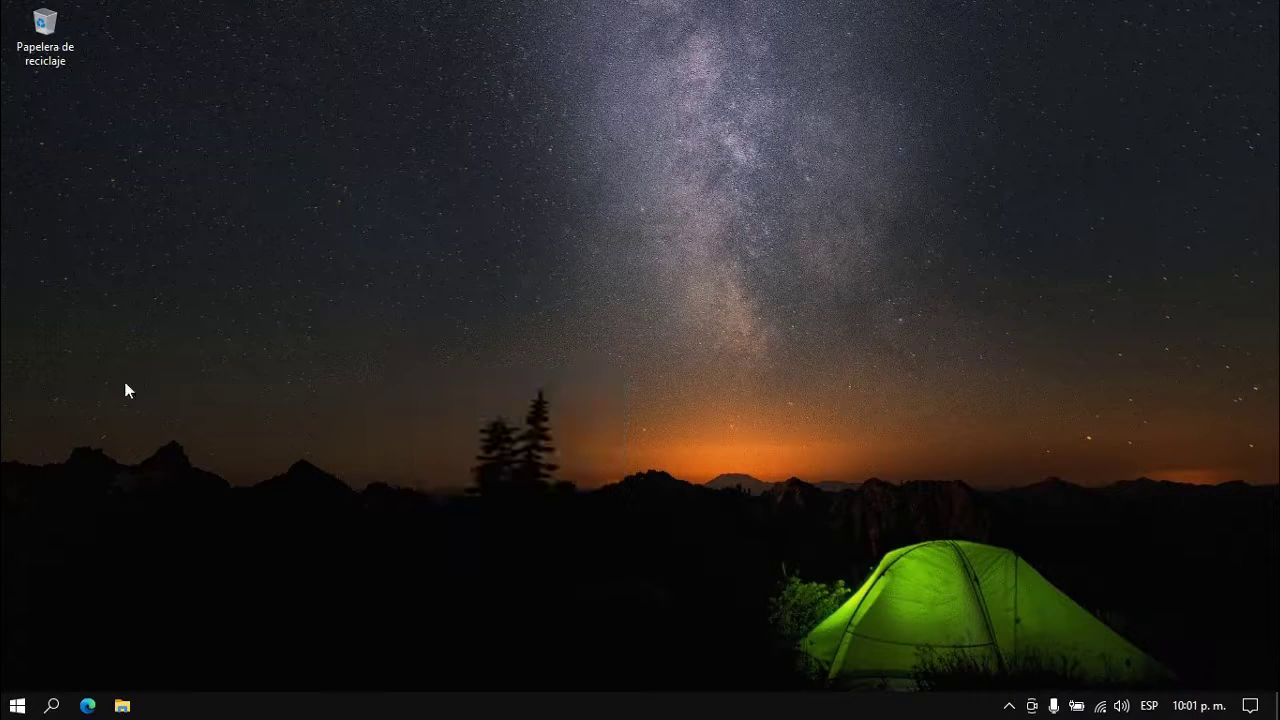
left_click(17, 705)
scroll(176, 511, "down", 3)
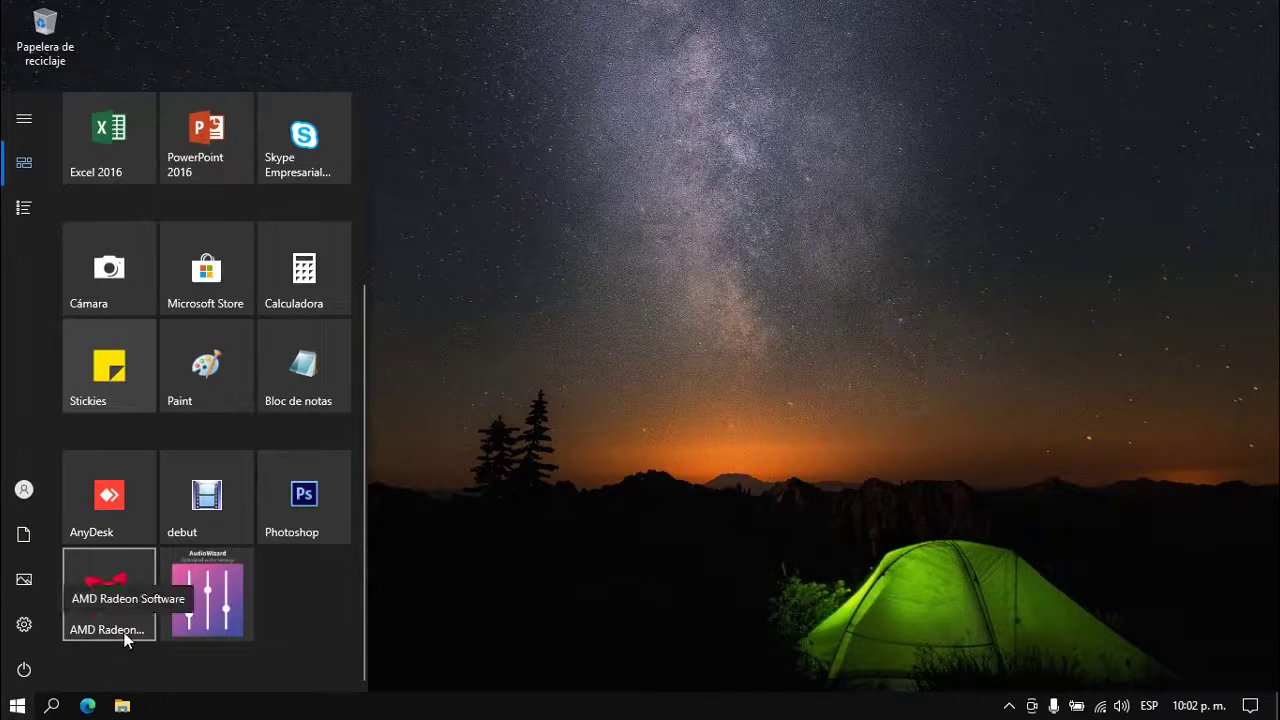
left_click(24, 207)
left_click(140, 283)
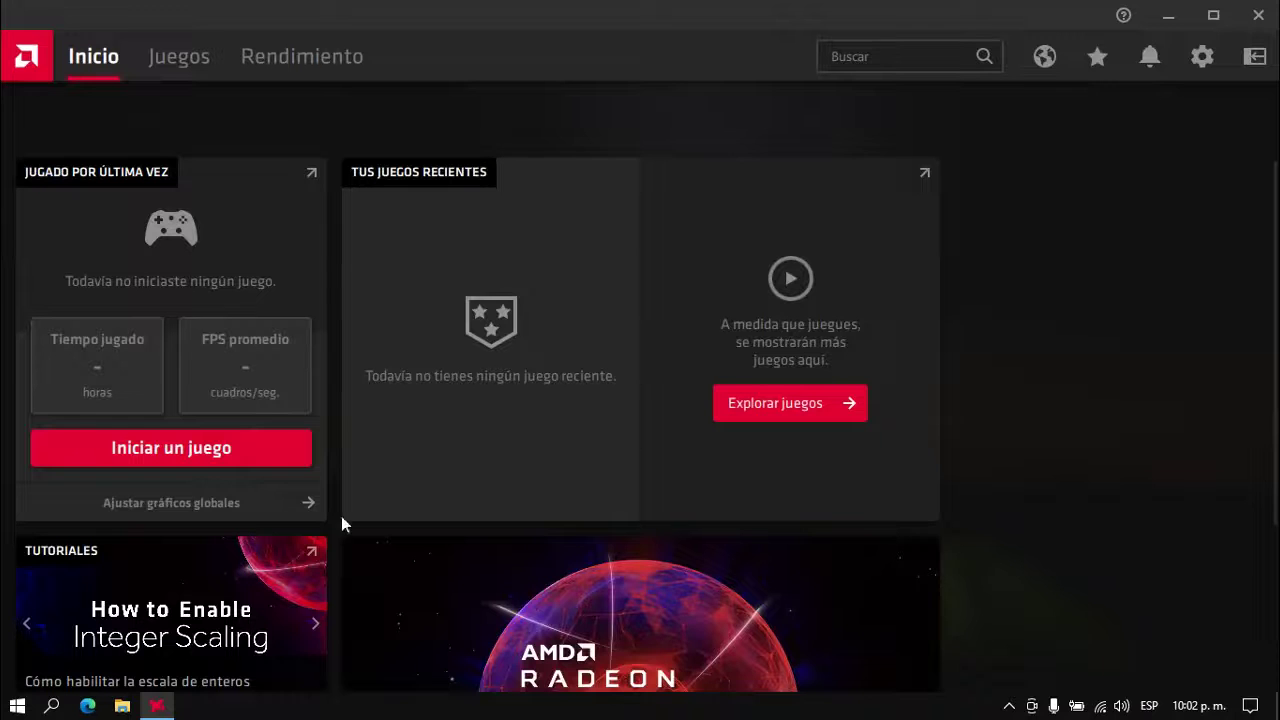
left_click(197, 512)
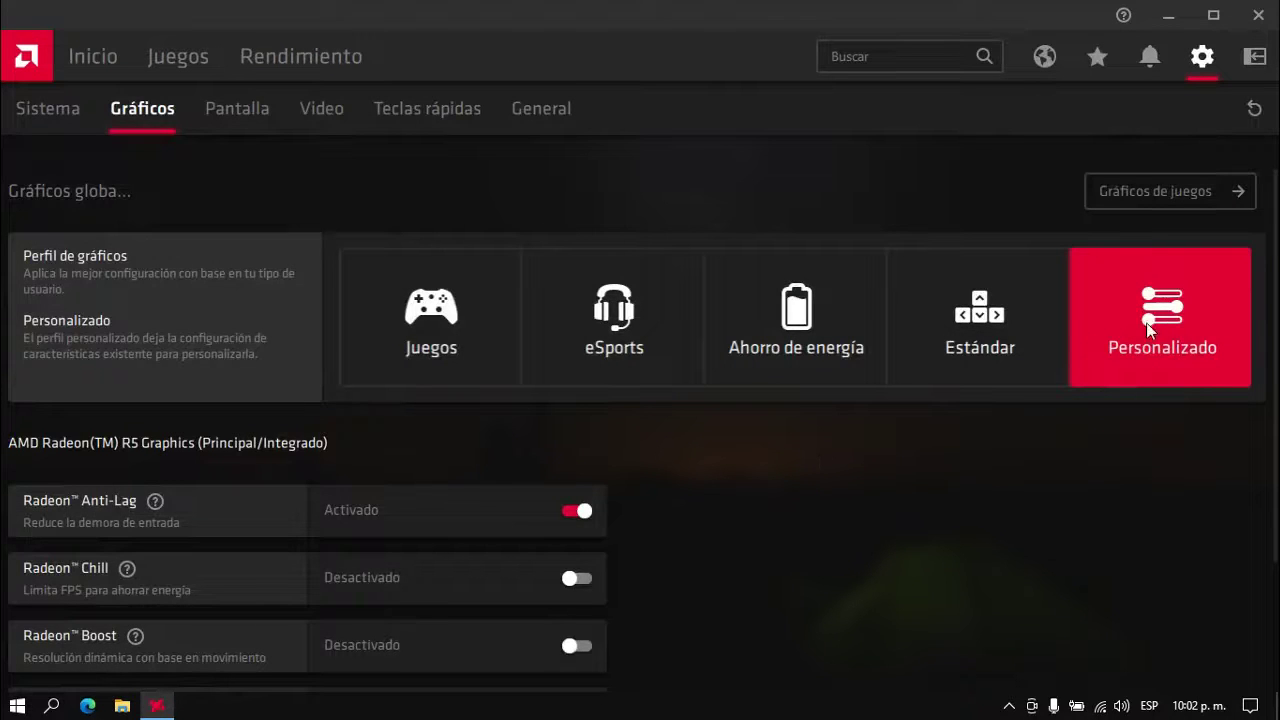
Toggle Radeon Chill and Superresolución Radeon in the global graphics settings.
scroll(753, 466, "down", 1)
scroll(752, 460, "down", 2)
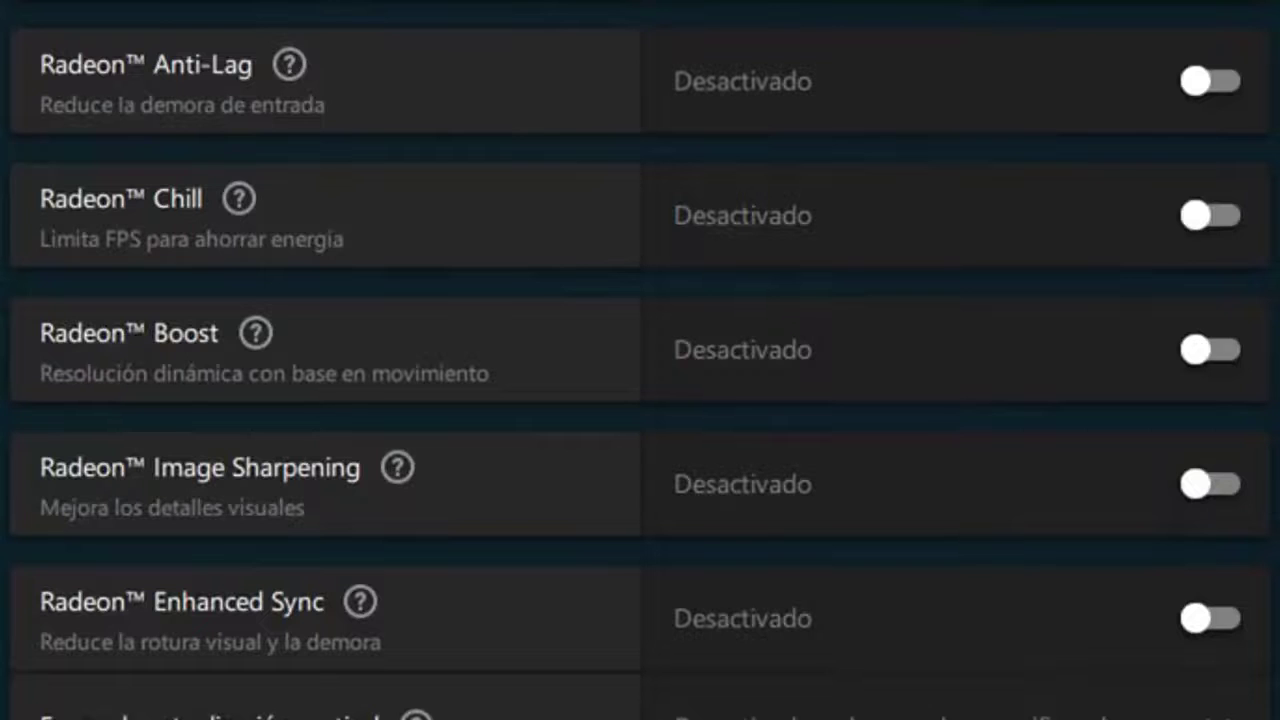
left_click(1215, 217)
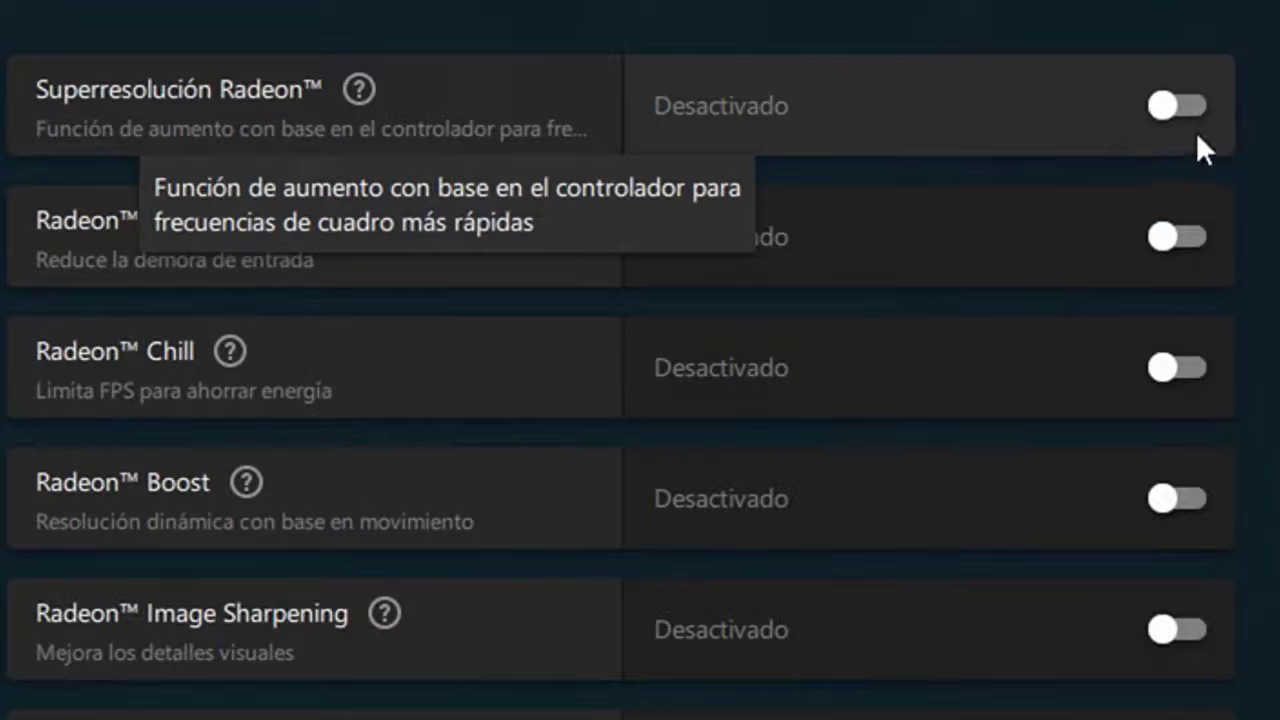
left_click(1176, 106)
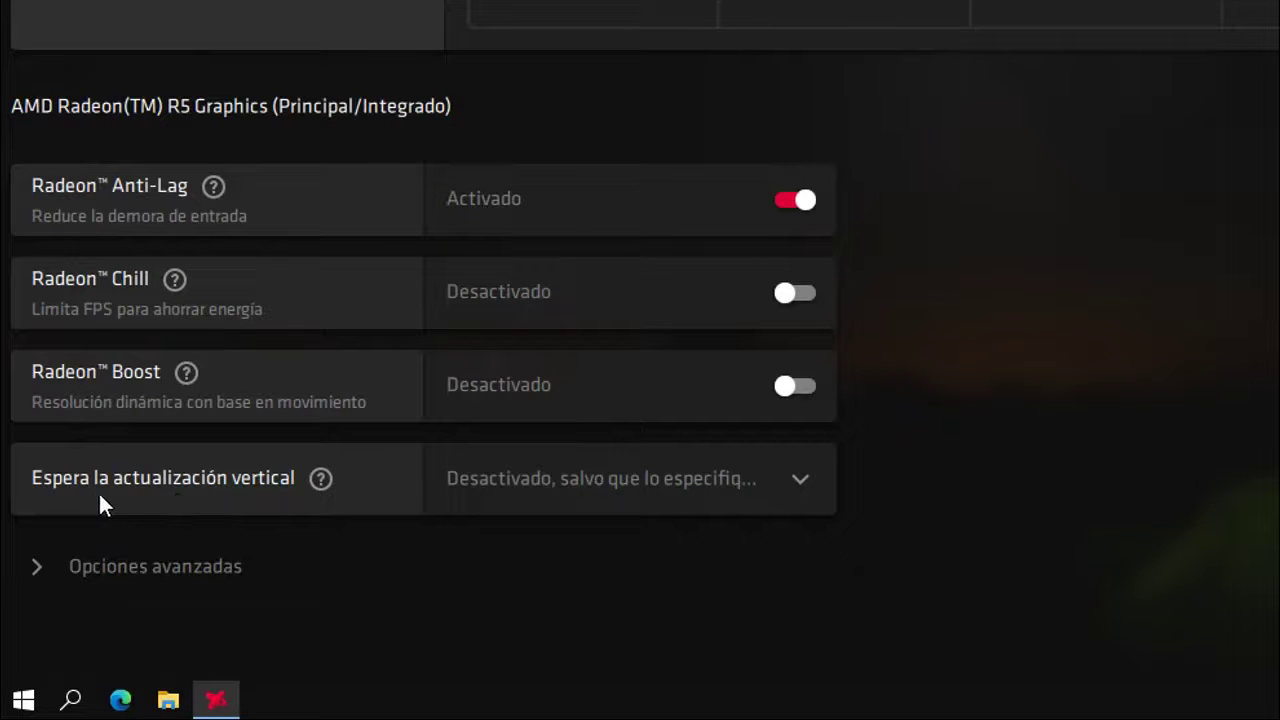
Review the Espera la actualización vertical, Radeon Enhanced Sync and advanced graphics options, including Control de destino de velocidad de cuadro.
left_click(819, 476)
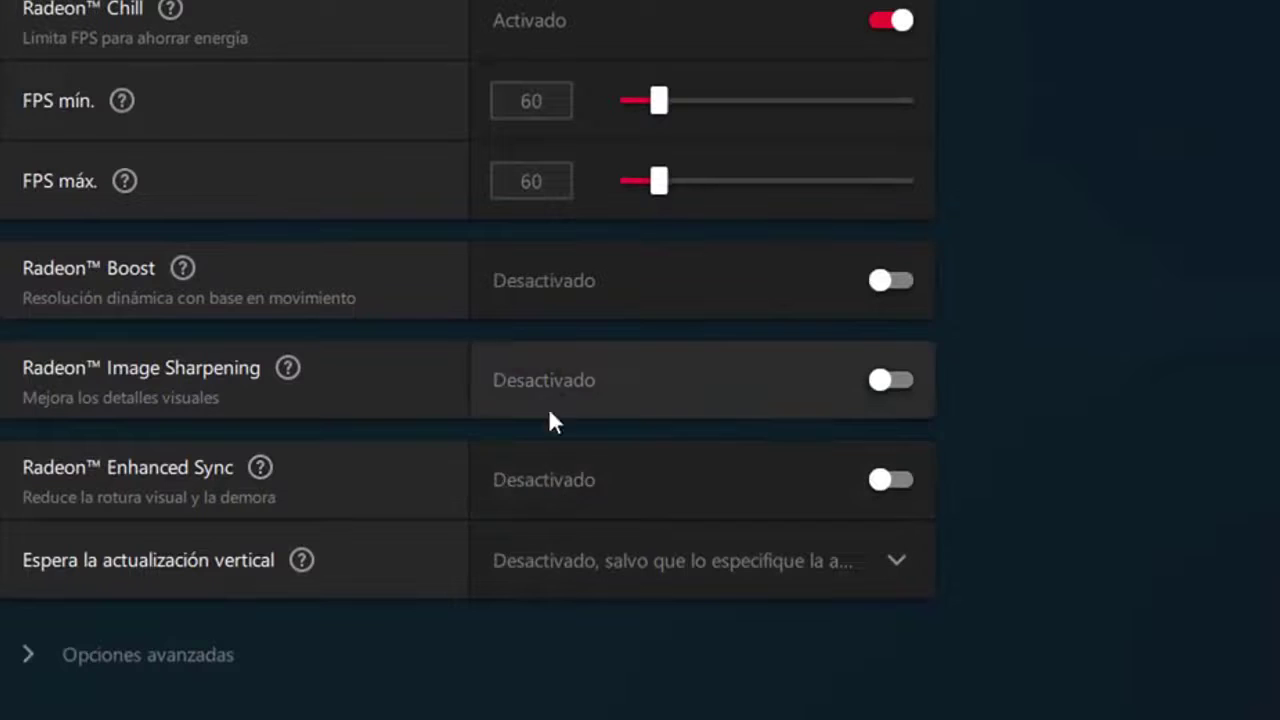
left_click(552, 480)
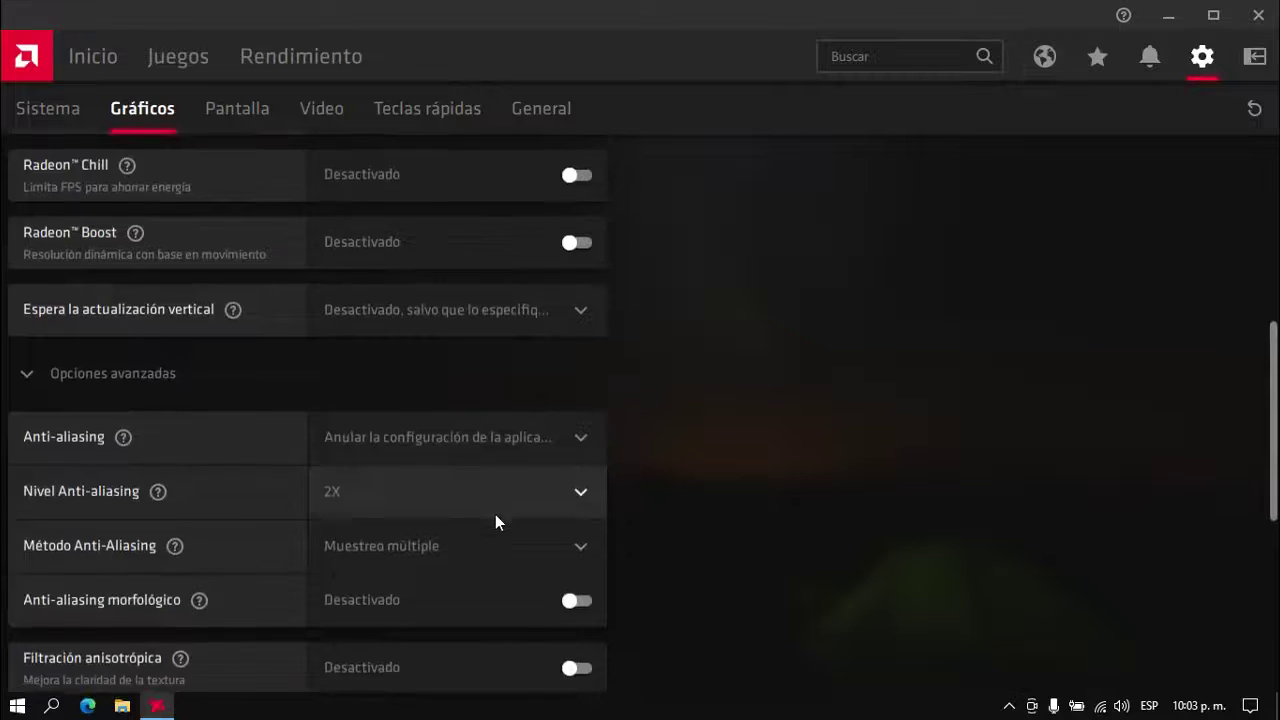
scroll(495, 514, "down", 3)
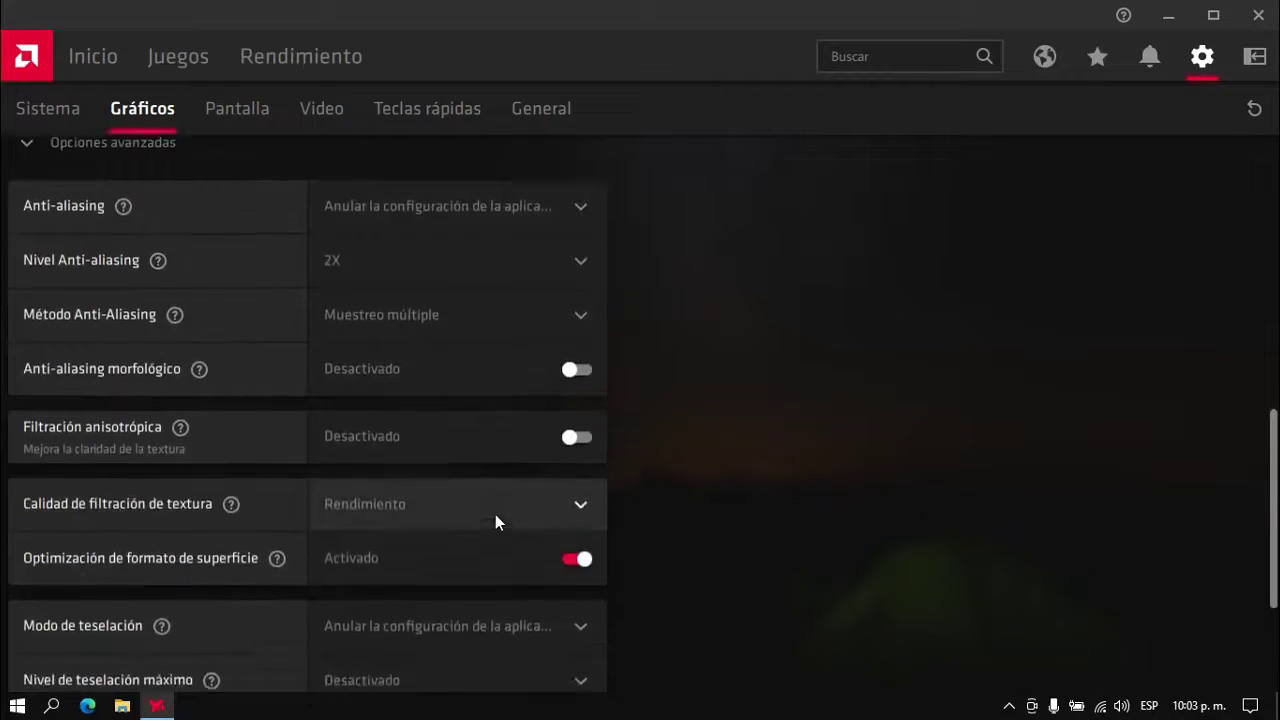
scroll(495, 514, "up", 1)
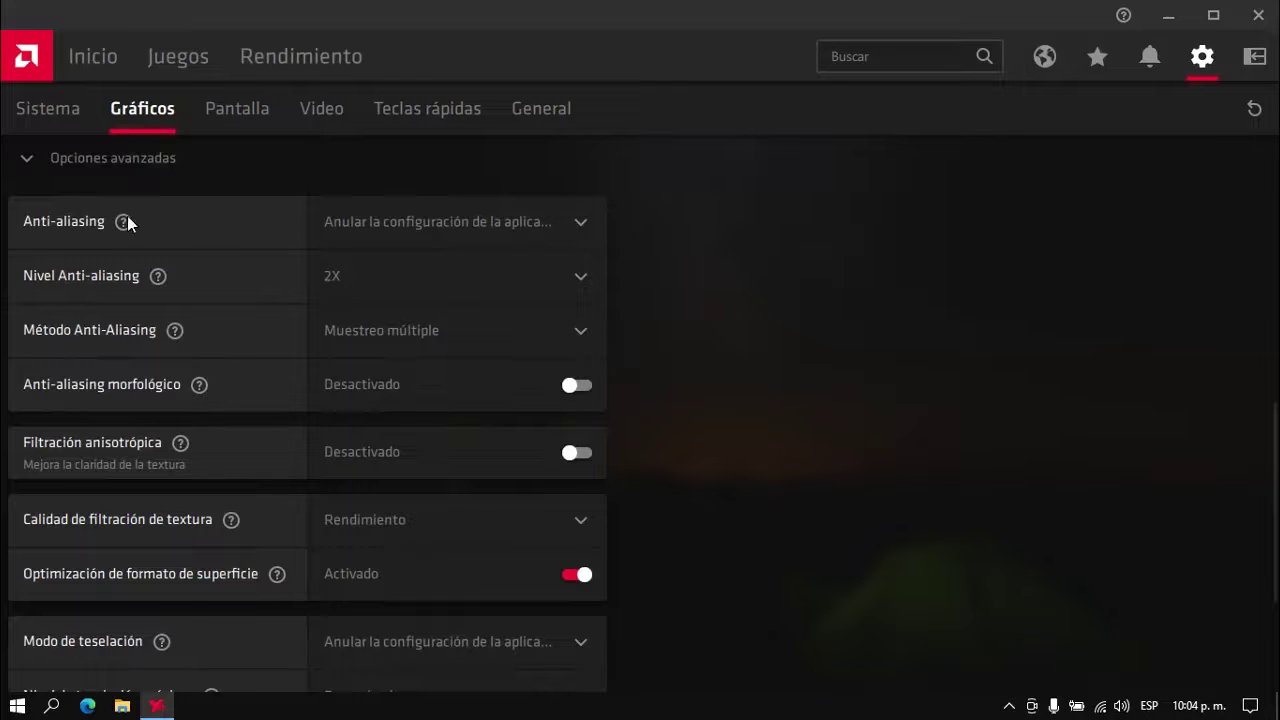
scroll(464, 328, "up", 2)
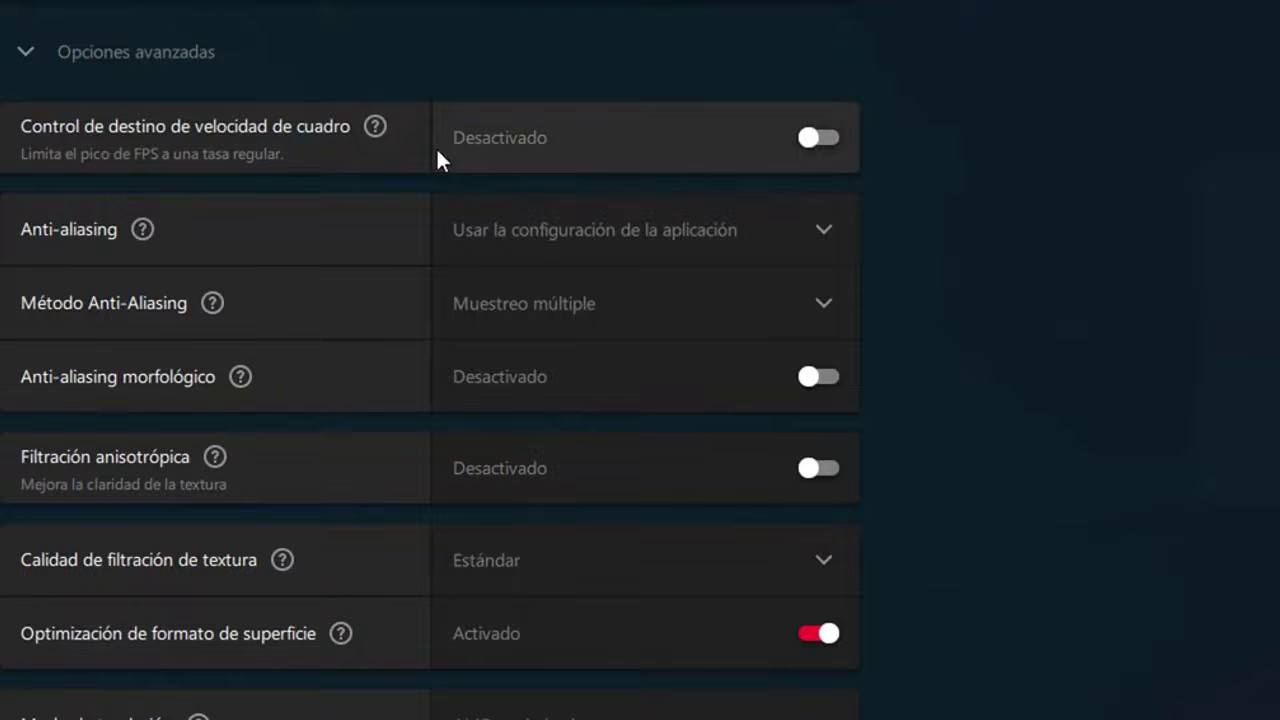
left_click(537, 152)
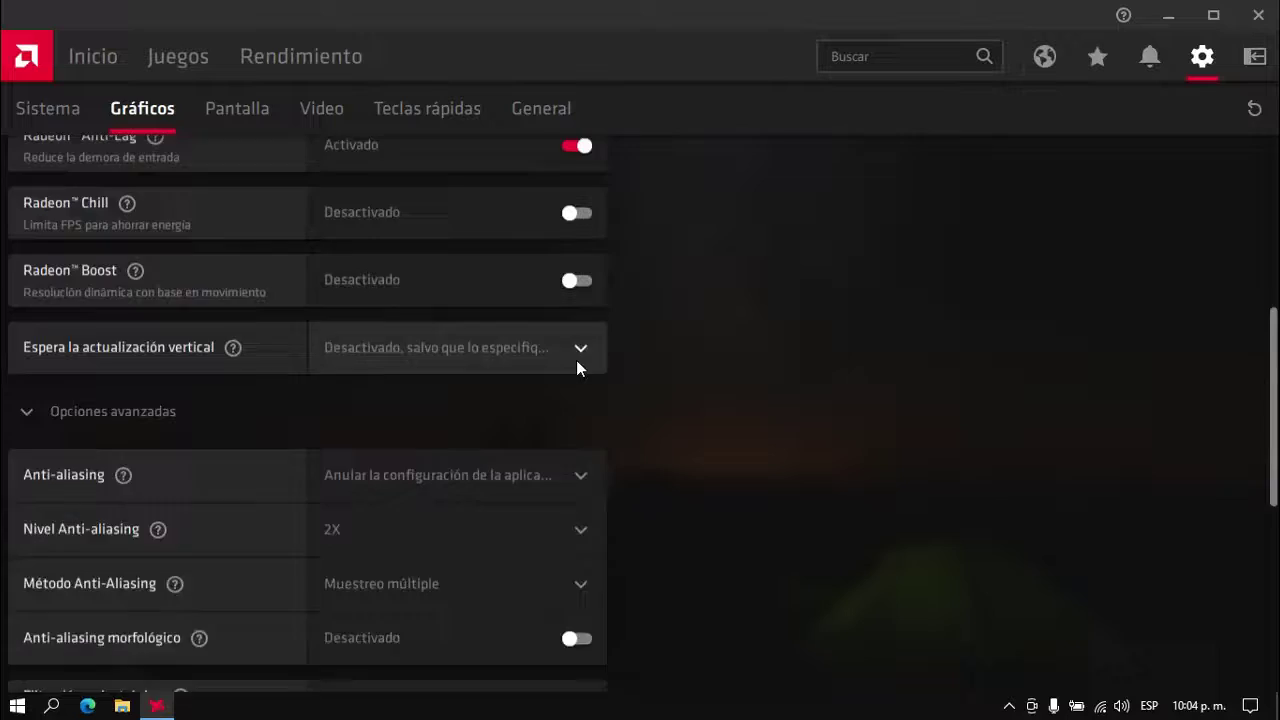
Set Anti-aliasing to Anular la configuración de la aplicación in the advanced graphics options.
scroll(576, 362, "up", 2)
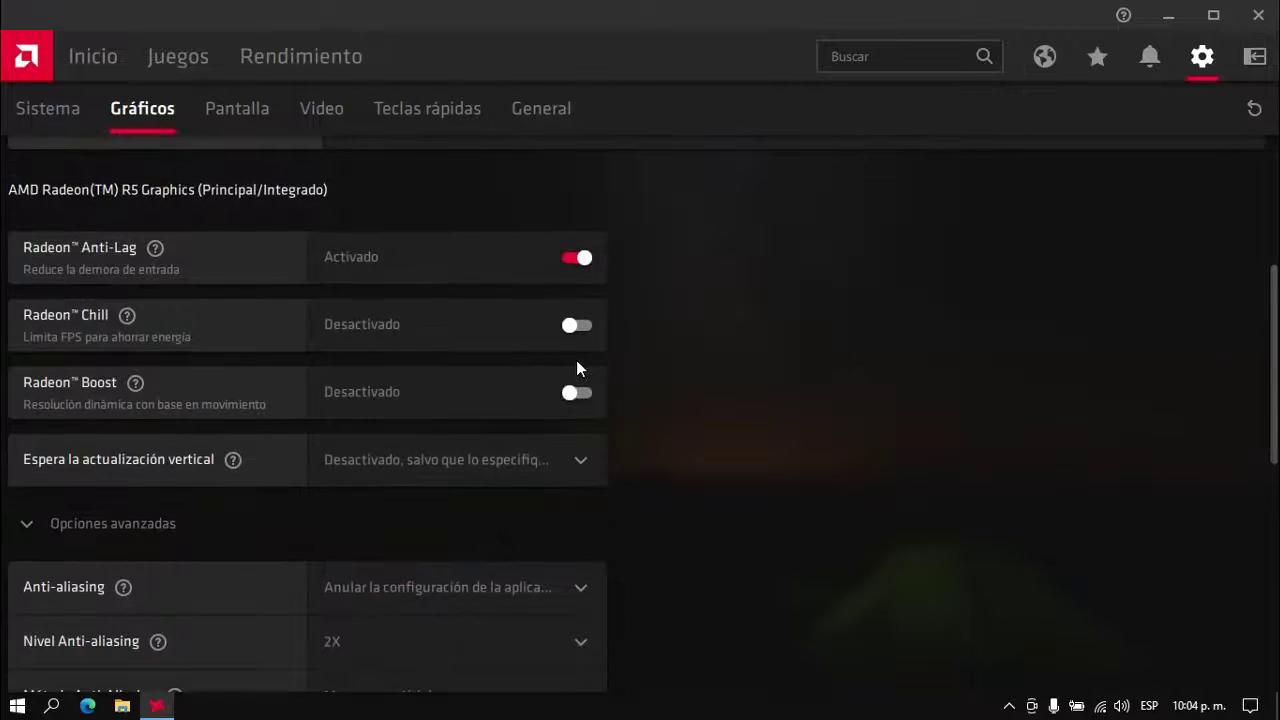
scroll(576, 365, "down", 2)
scroll(576, 362, "down", 1)
left_click(582, 348)
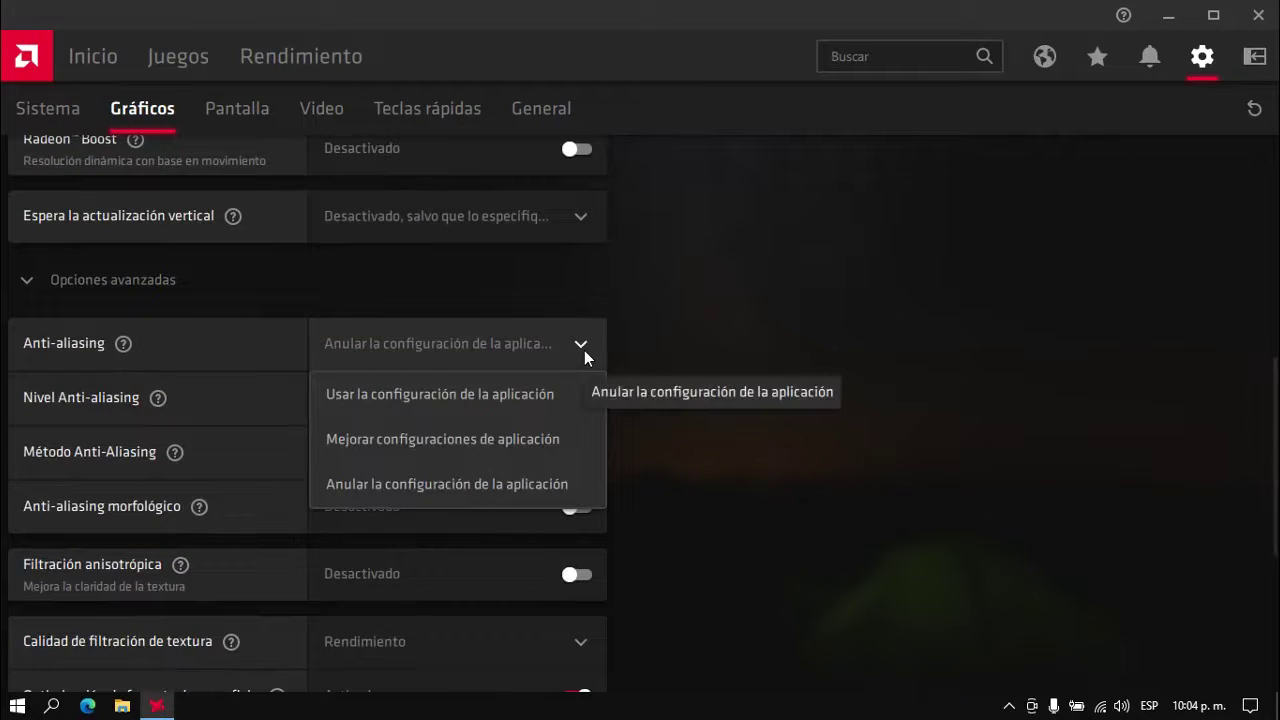
left_click(504, 484)
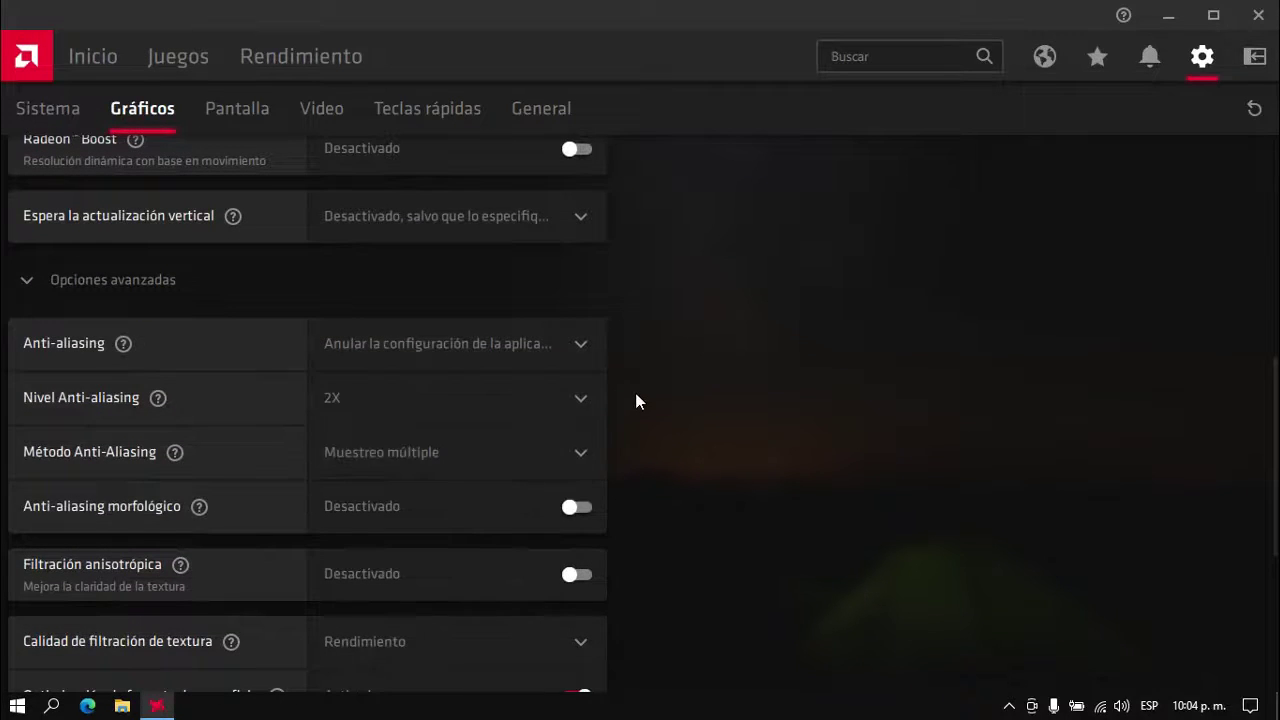
Check the choices offered for Nivel Anti-aliasing and Método Anti-Aliasing.
scroll(327, 260, "down", 1)
left_click(577, 282)
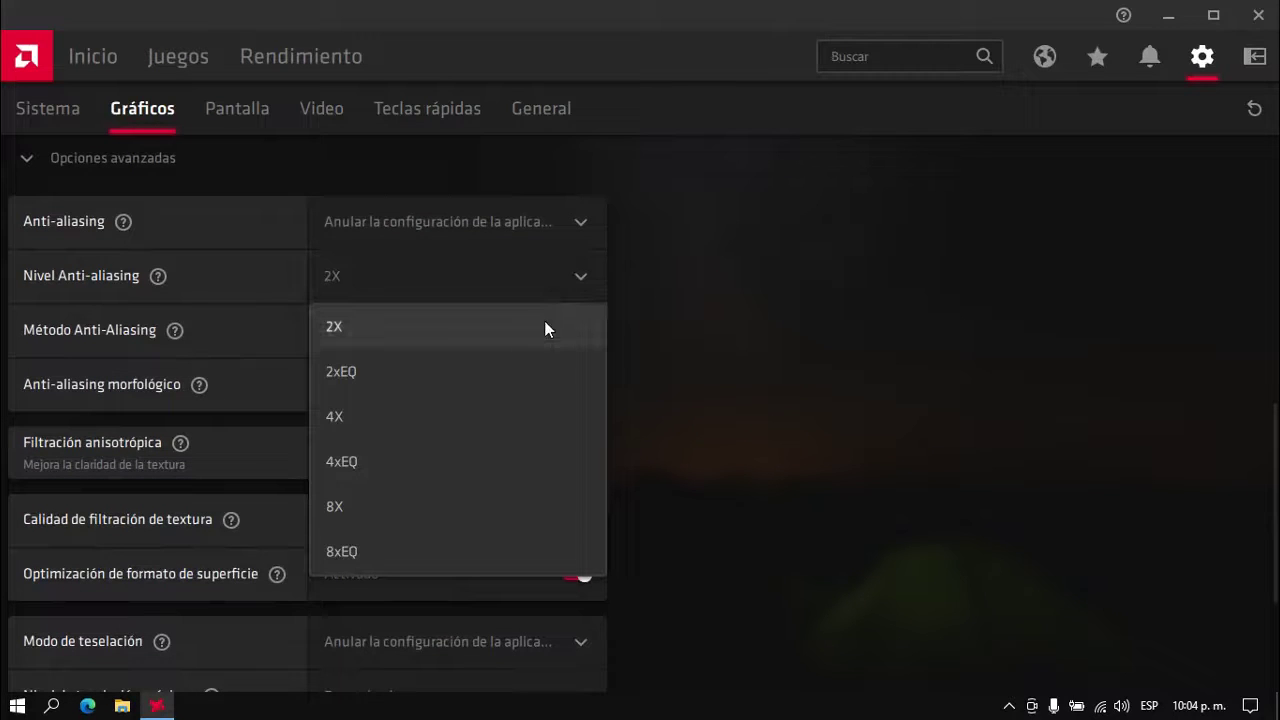
left_click(650, 283)
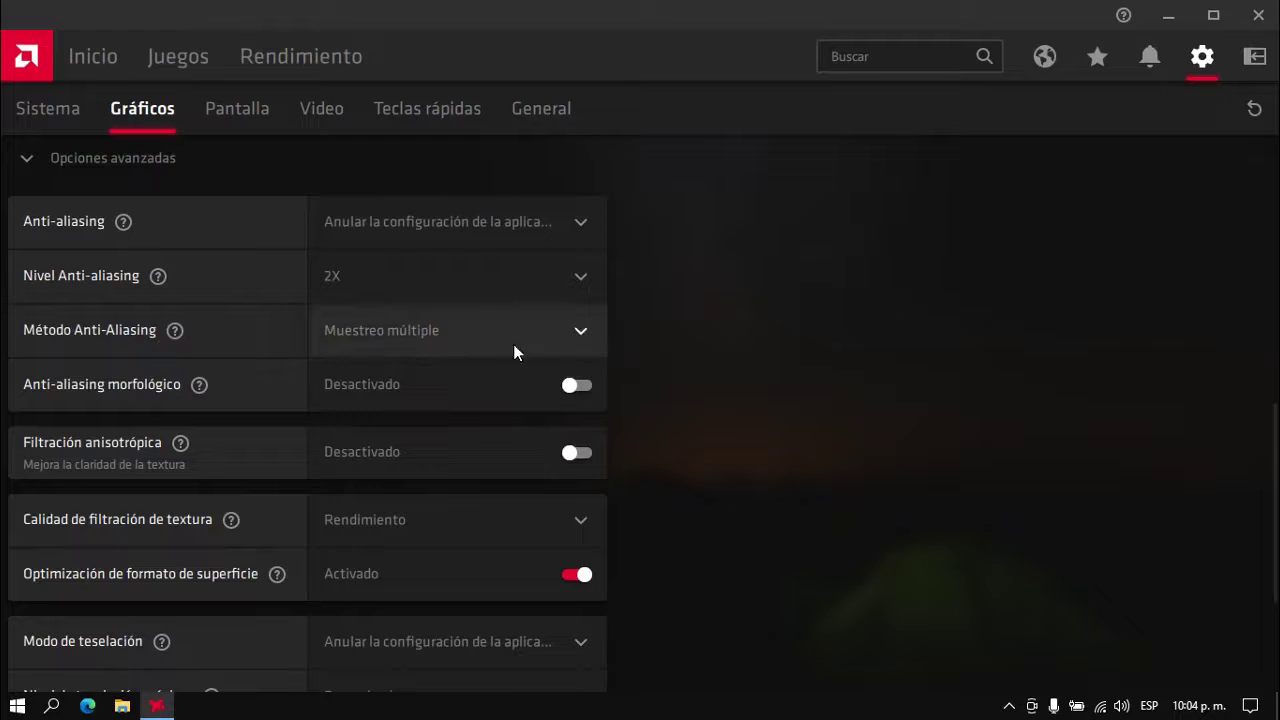
left_click(582, 332)
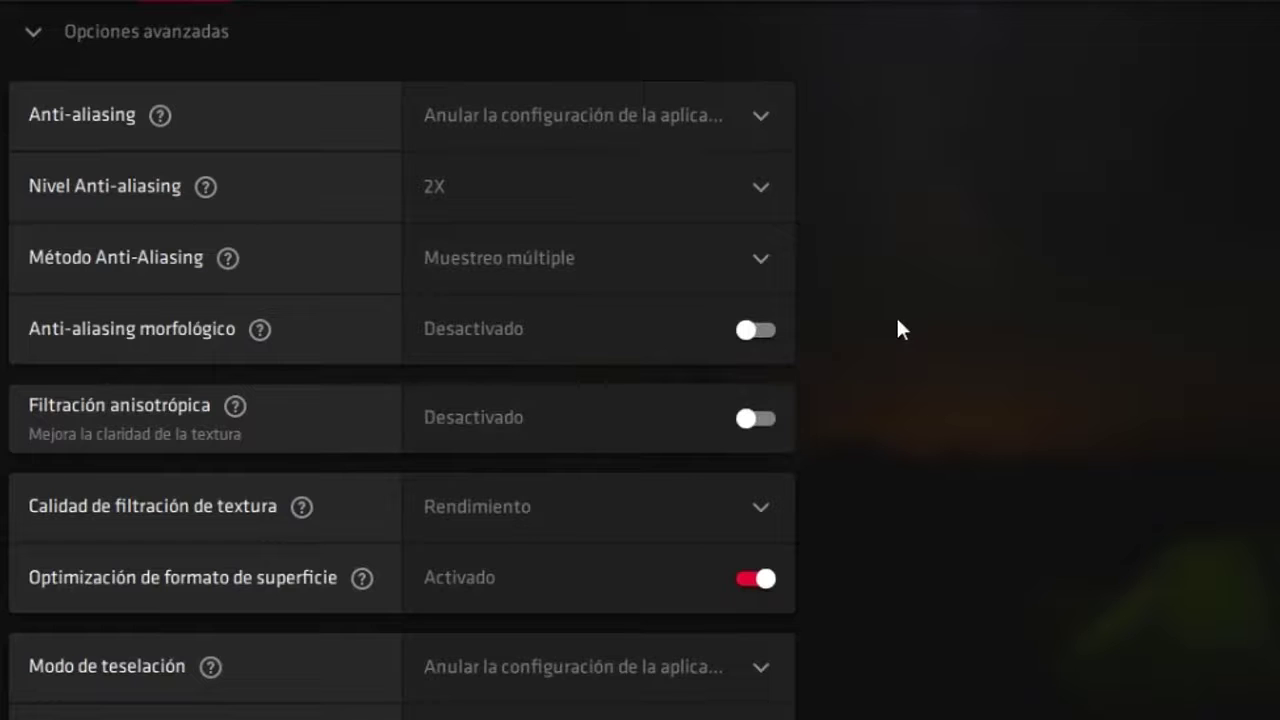
Check the Modo de teselación choices and set Nivel de teselación máximo to Desactivado.
scroll(420, 303, "down", 3)
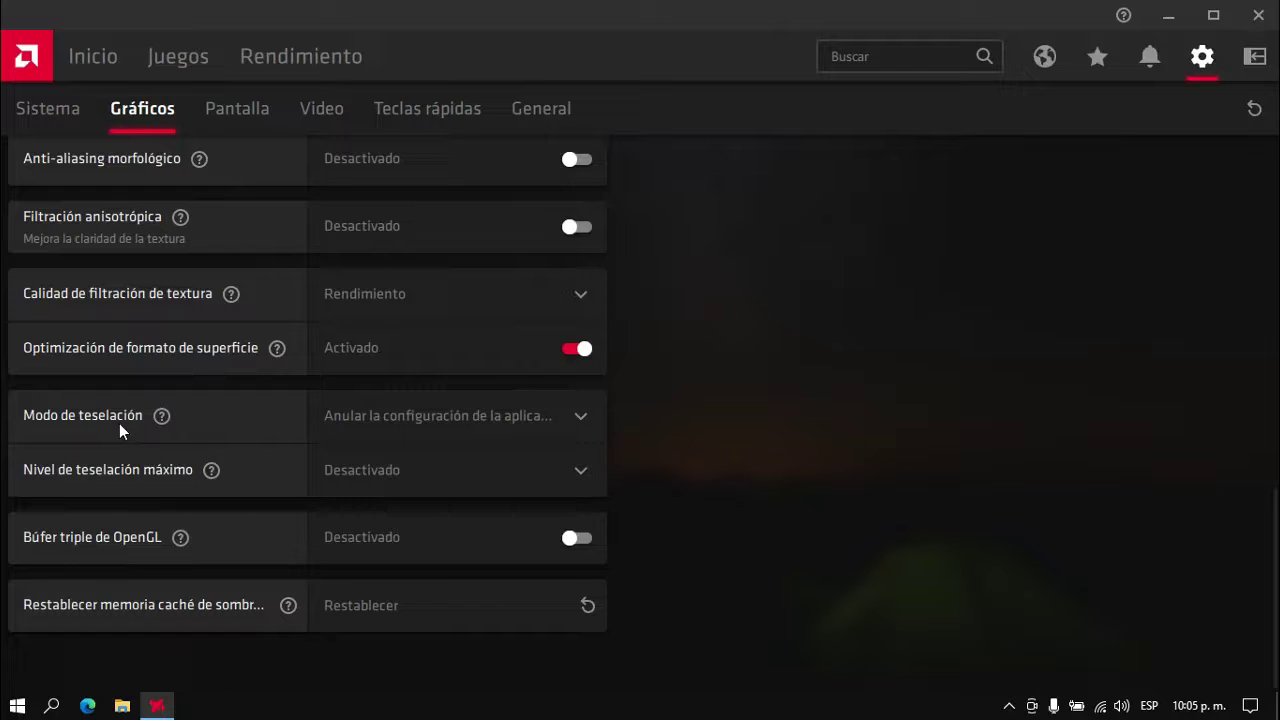
left_click(471, 422)
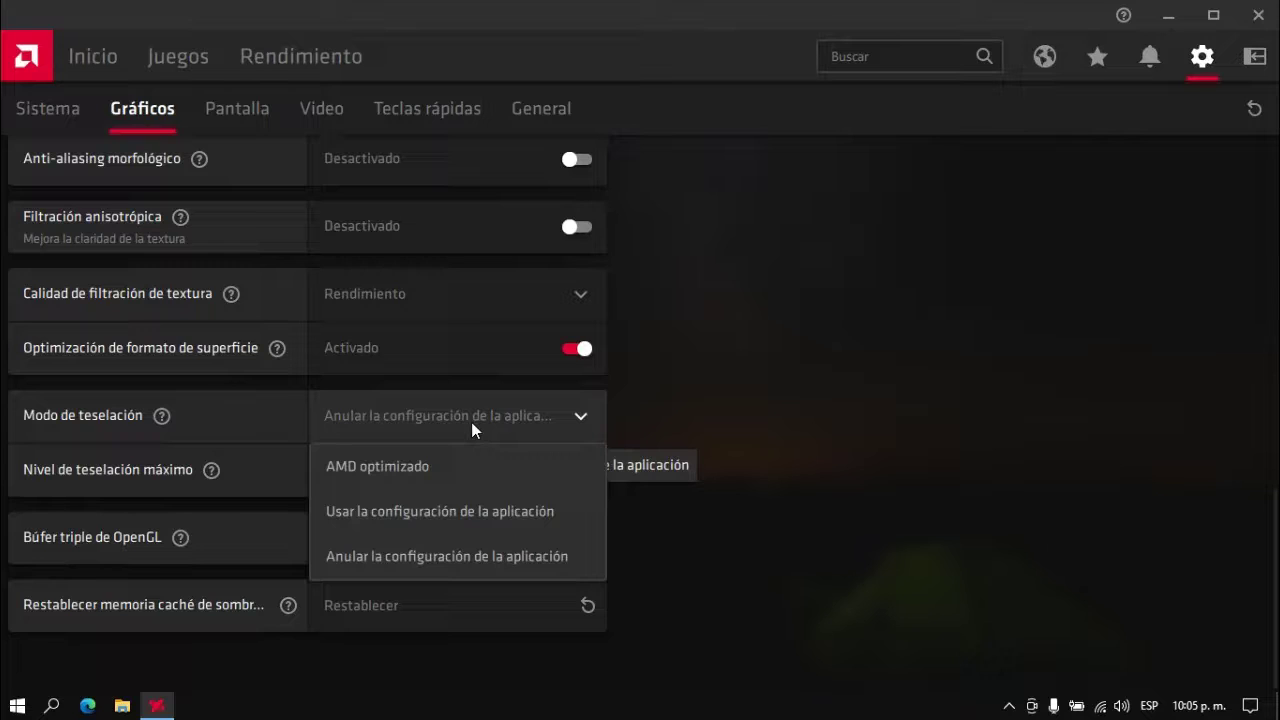
left_click(471, 420)
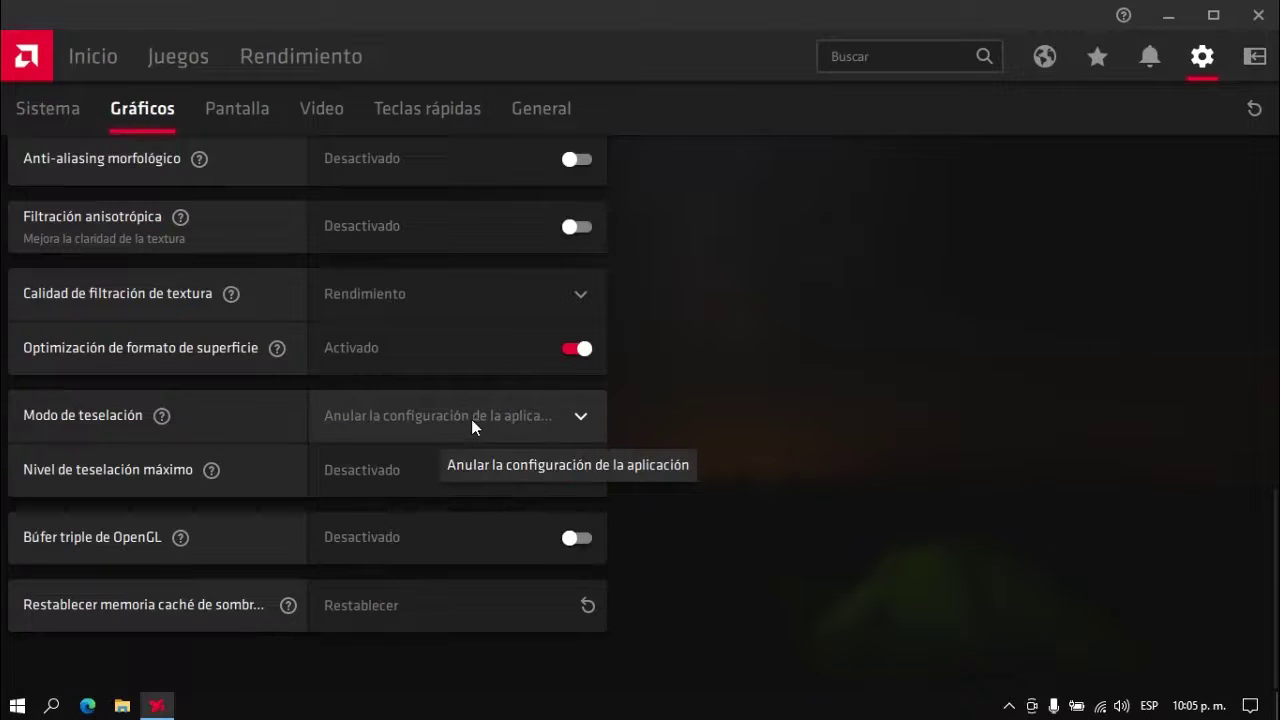
left_click(369, 482)
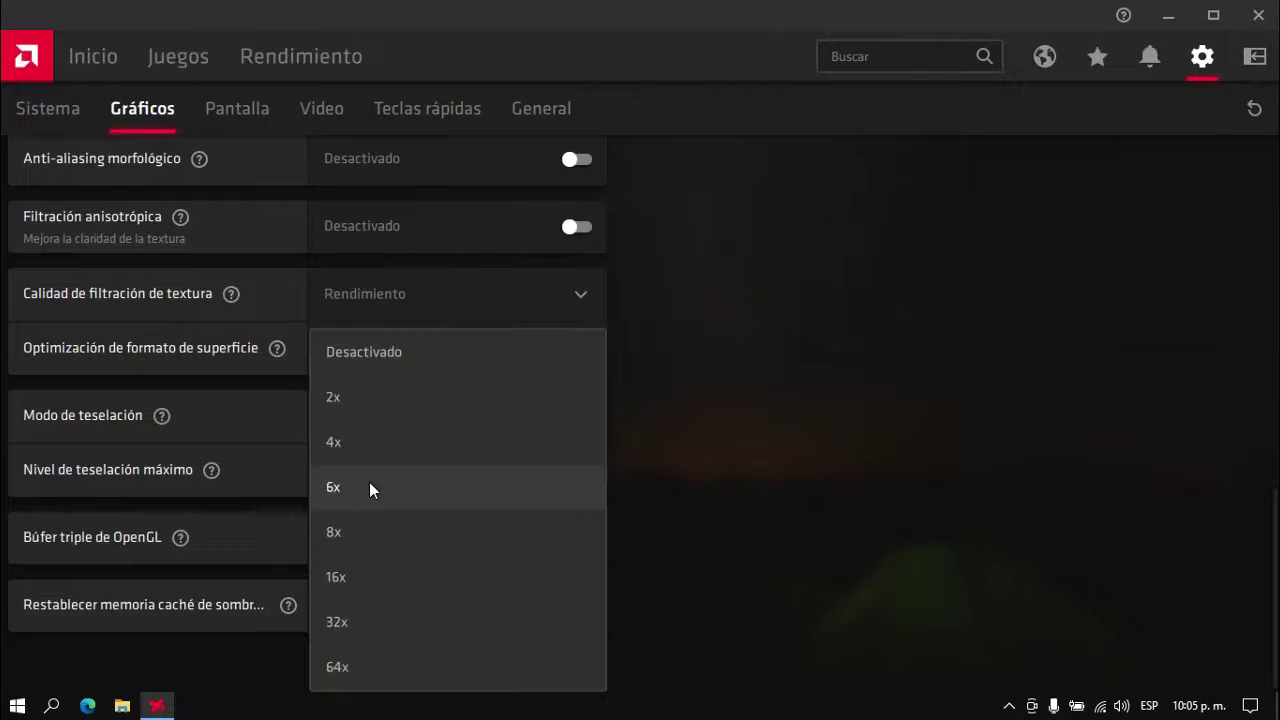
left_click(421, 340)
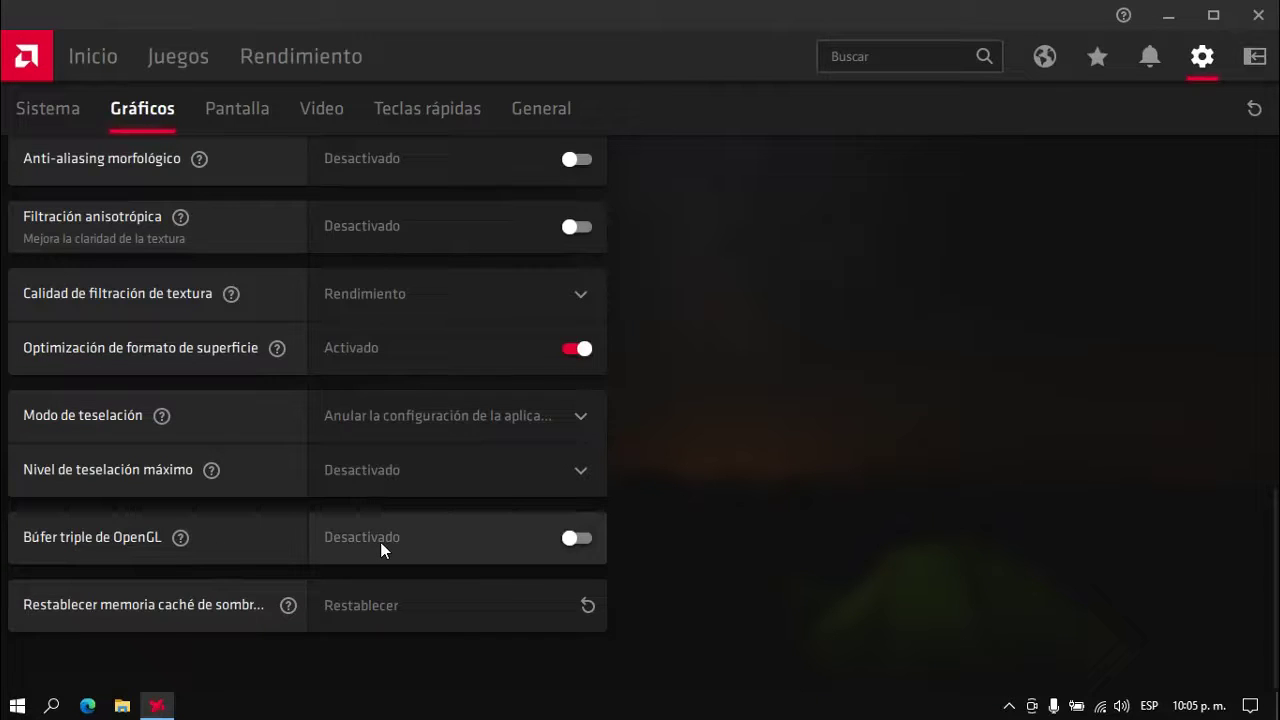
Start resetting the graphics shader cache.
mouse_move(223, 609)
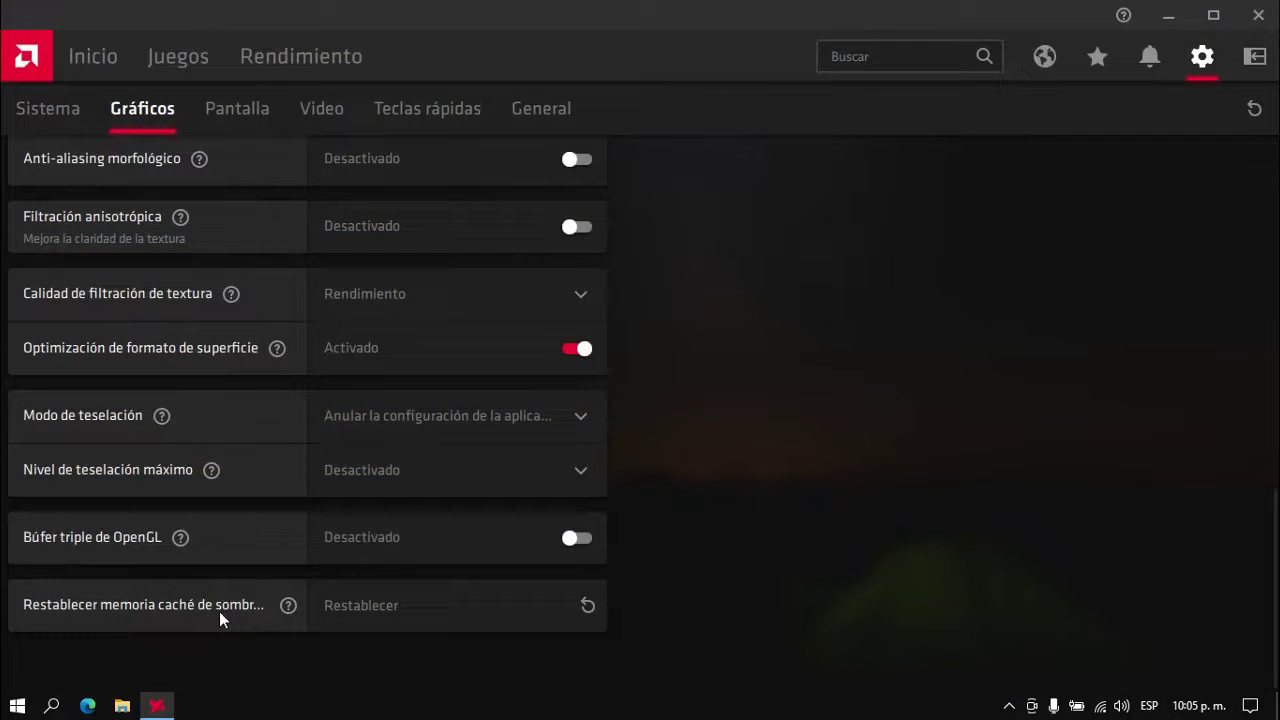
left_click(379, 610)
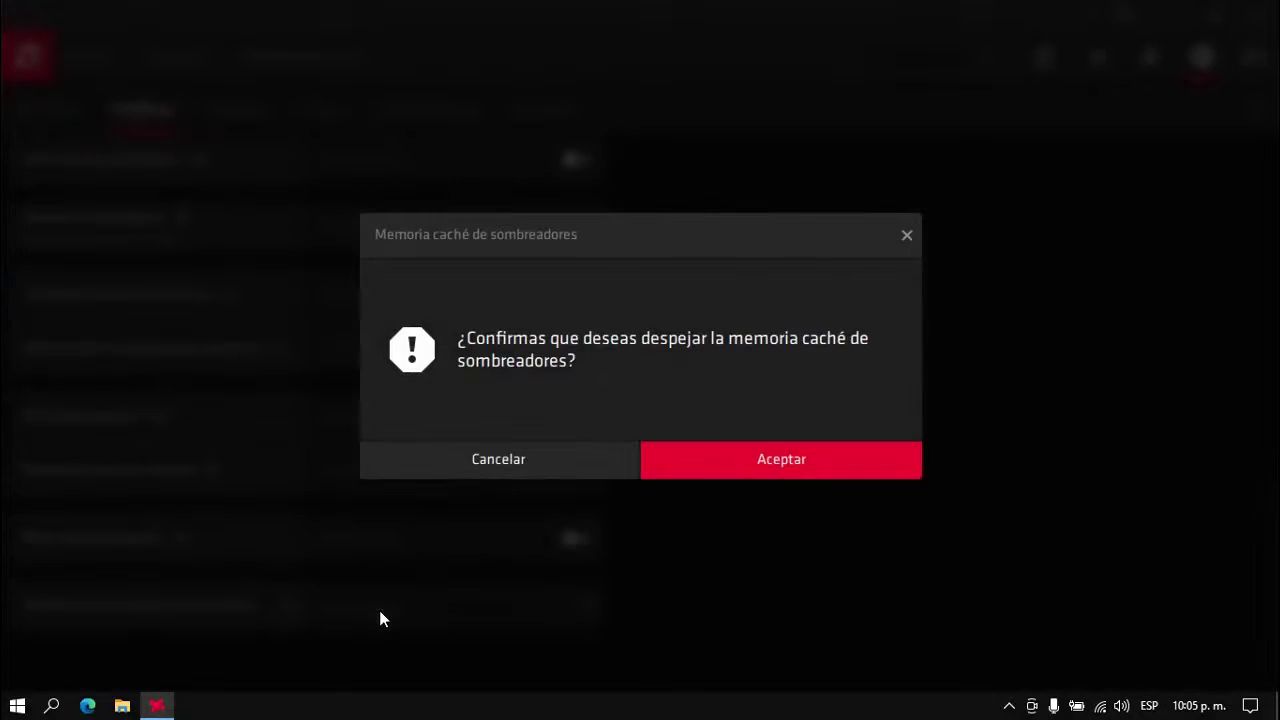